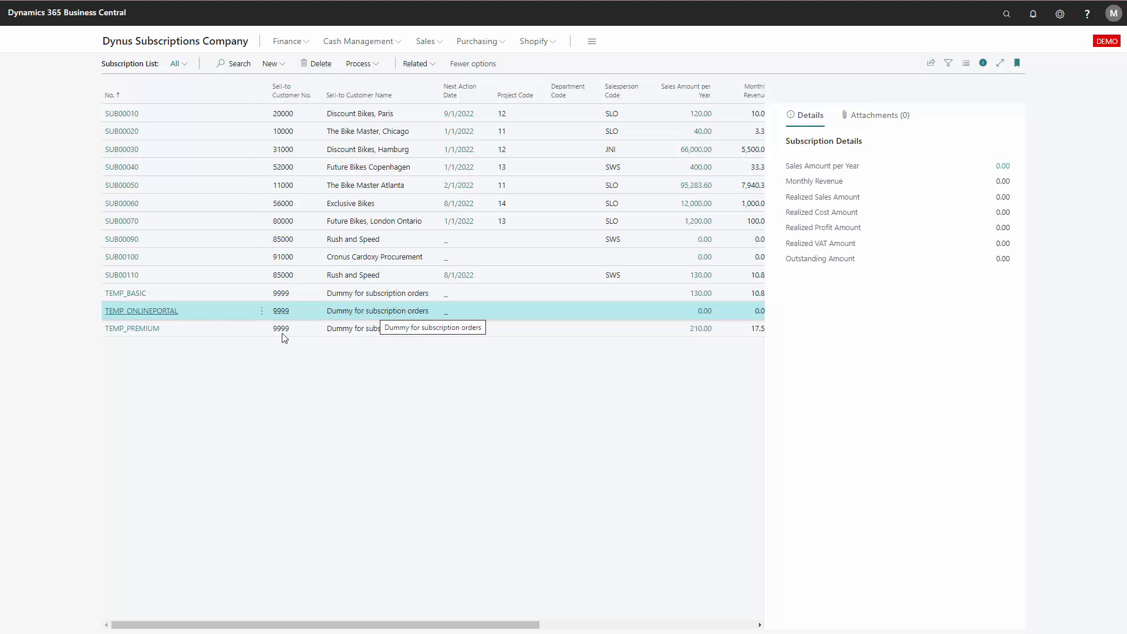
- Create a new subscription order from the subscription list and have its number assigned automatically
click(154, 328)
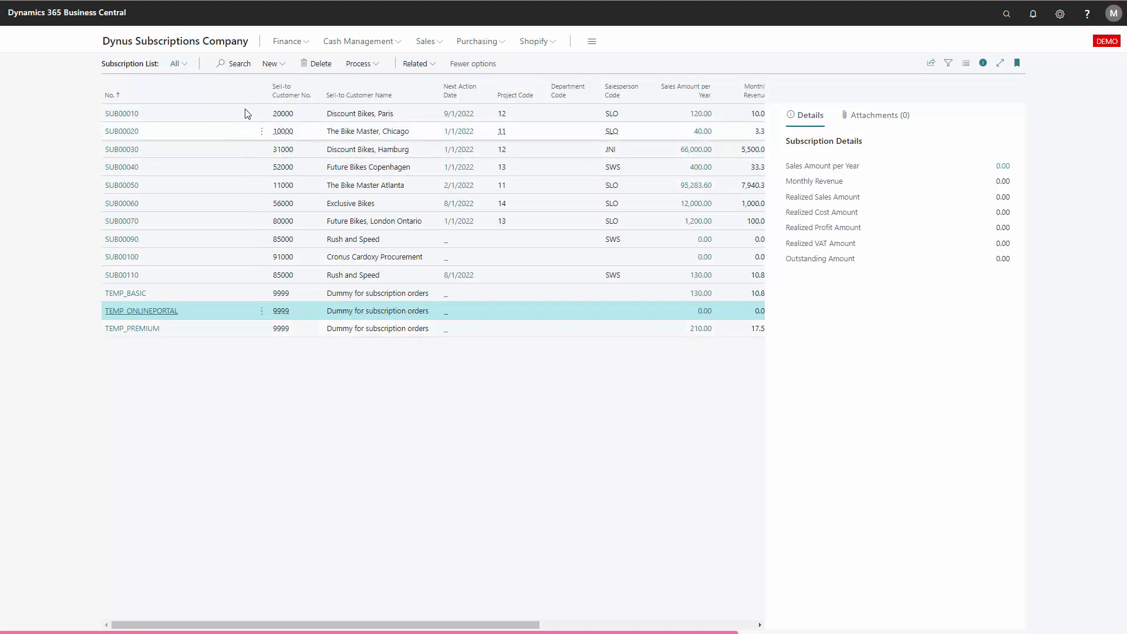
click(271, 67)
click(280, 84)
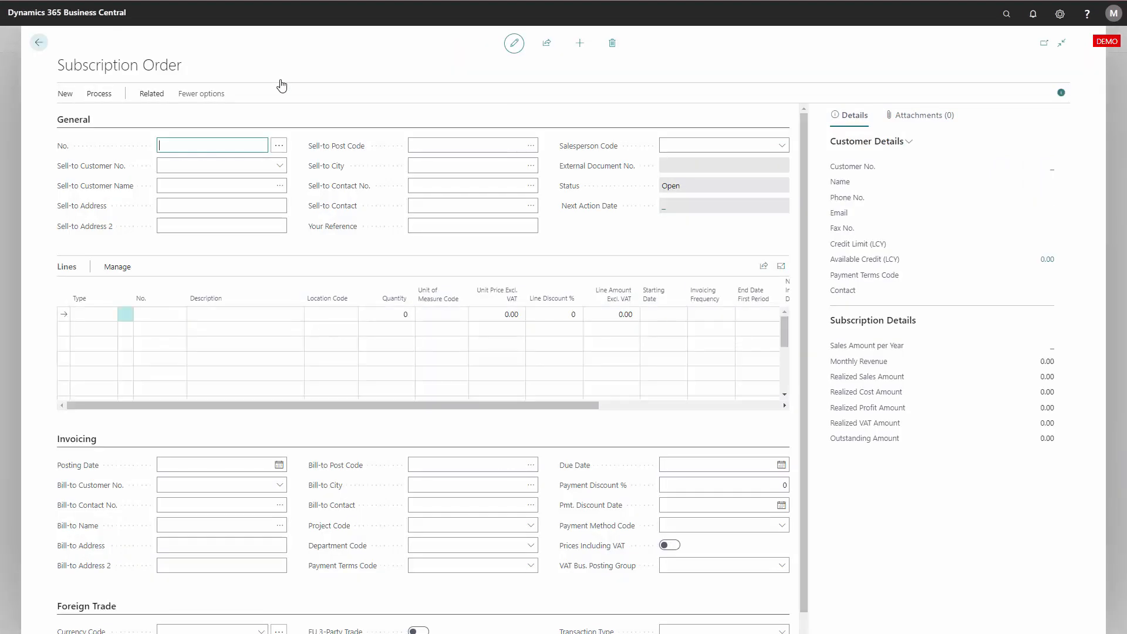
key(Tab)
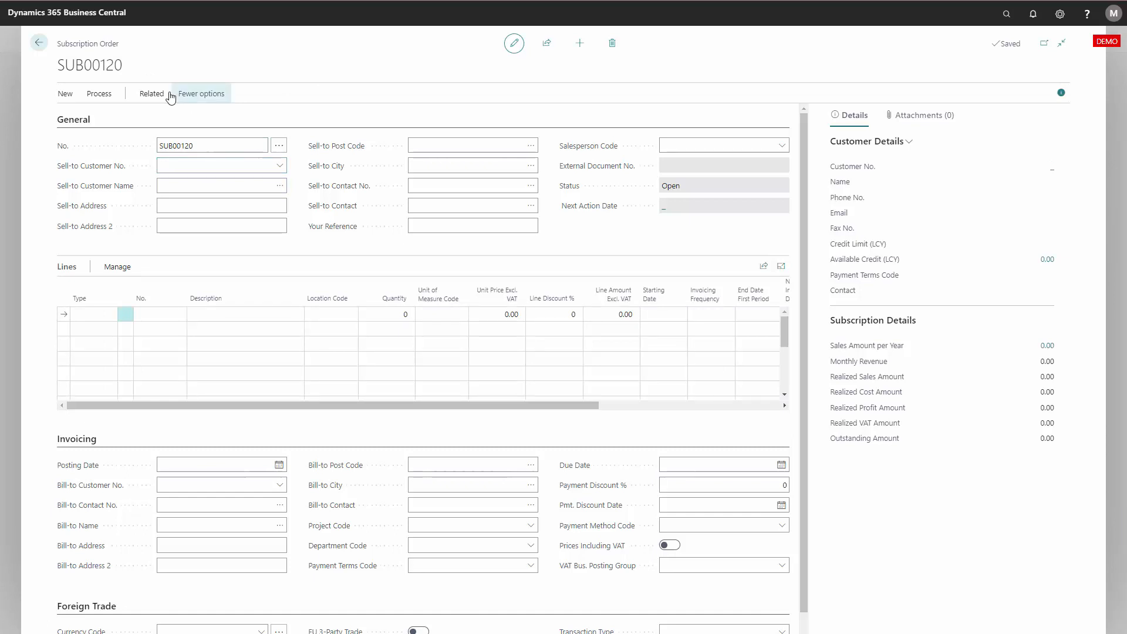
- Copy the blanket order TEMP_BASIC into the new subscription order, including its header and without recalculating lines
click(152, 93)
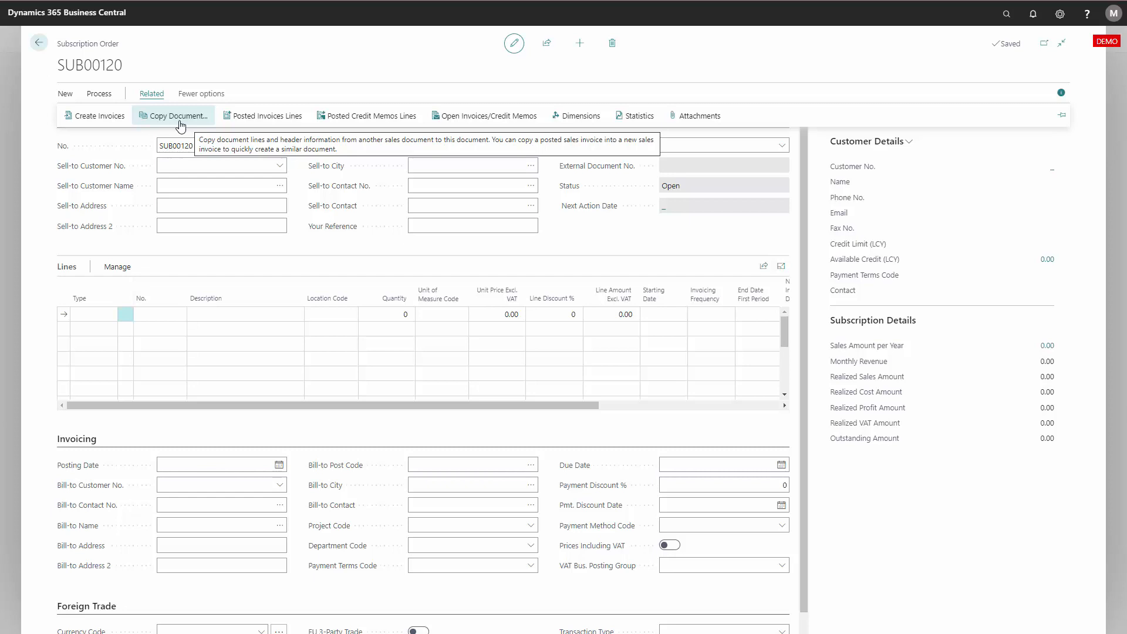
click(178, 116)
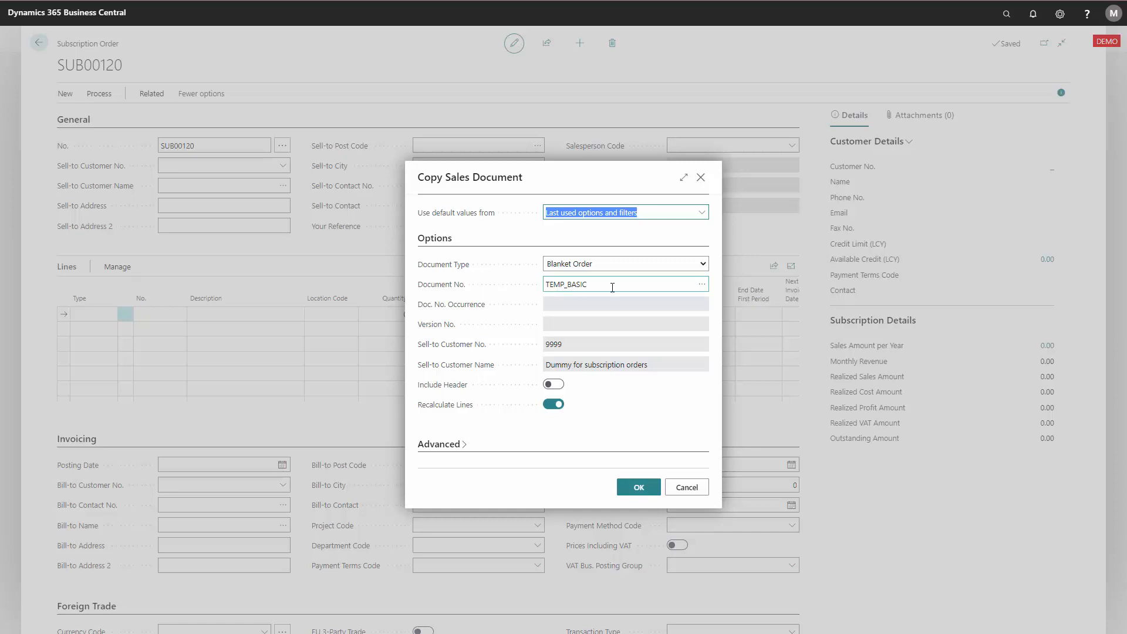
click(702, 287)
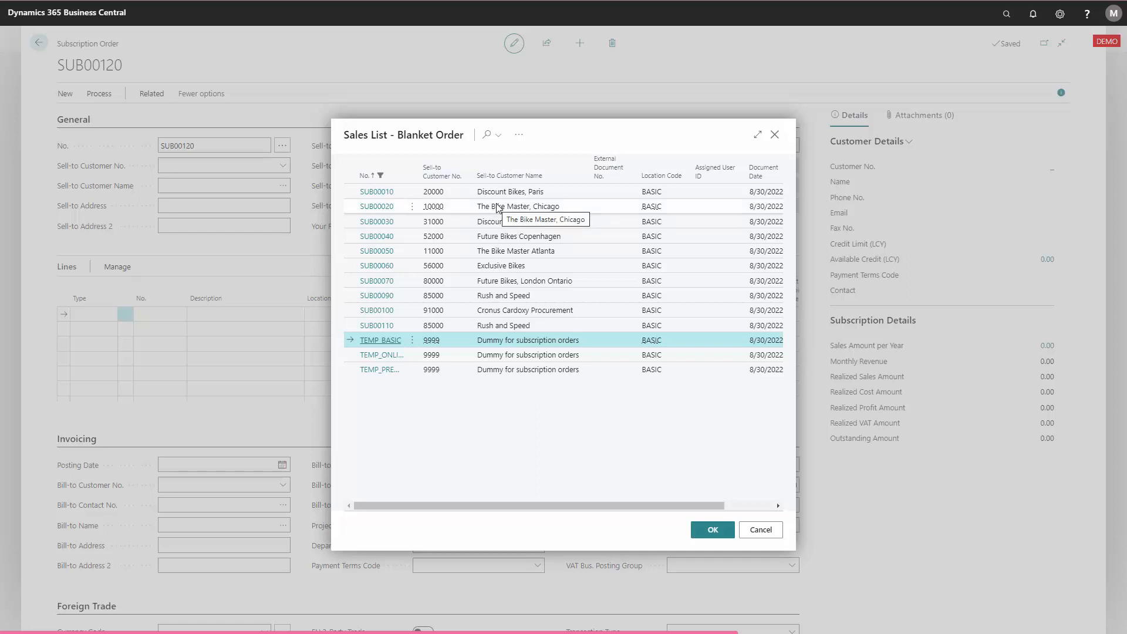
click(713, 530)
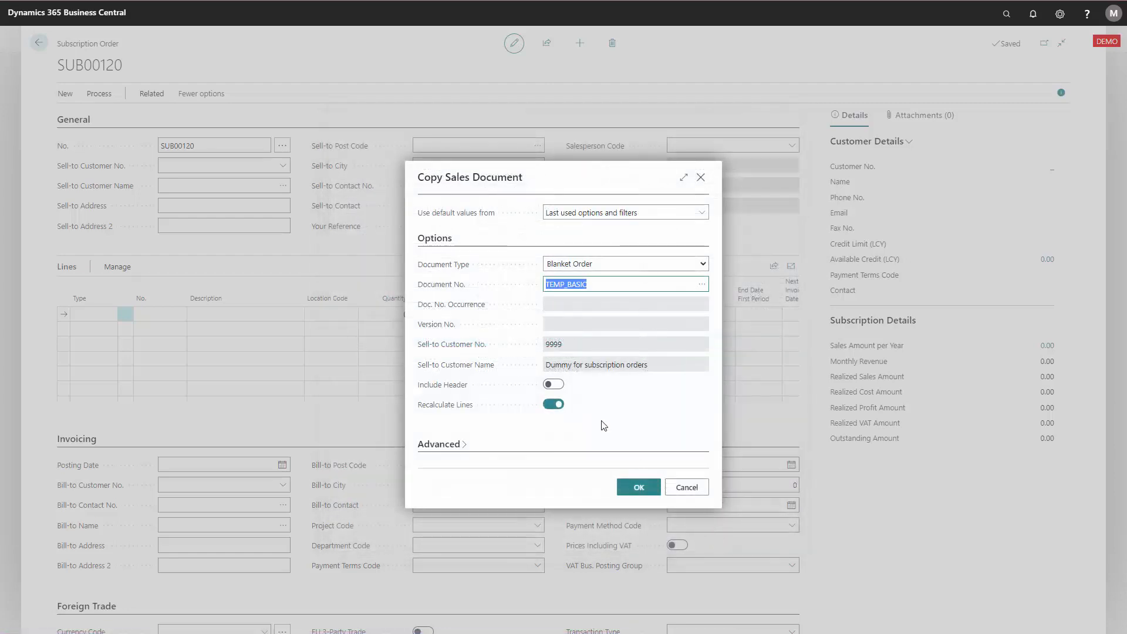
click(562, 389)
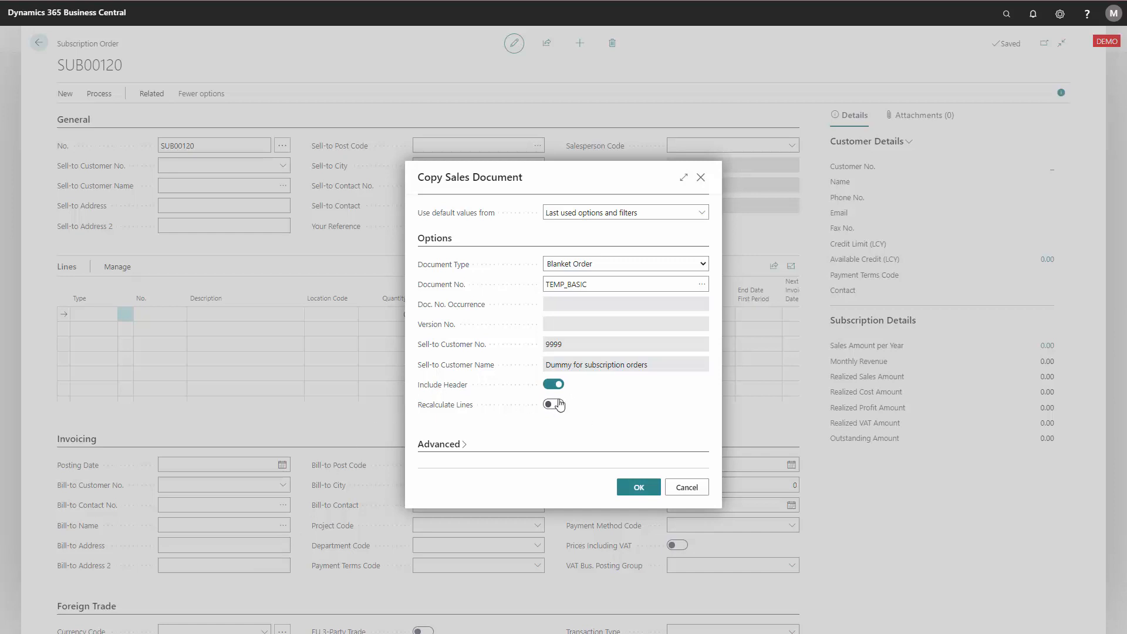
click(634, 495)
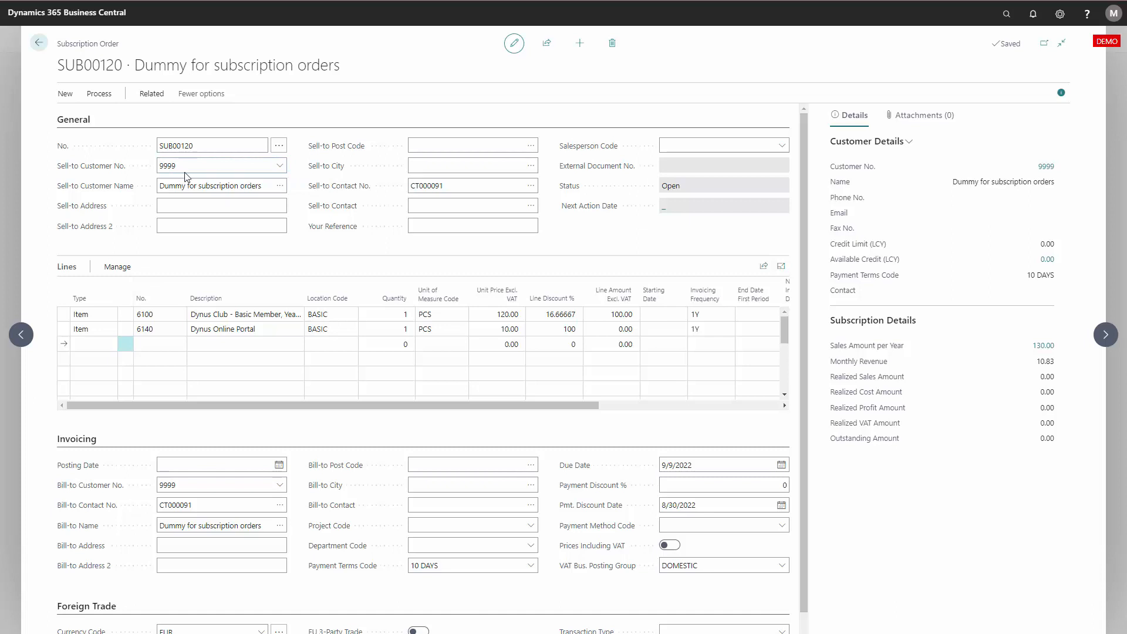
- Change the order's sell-to customer to Rush and Speed and accept the related bill-to customer changes
click(277, 172)
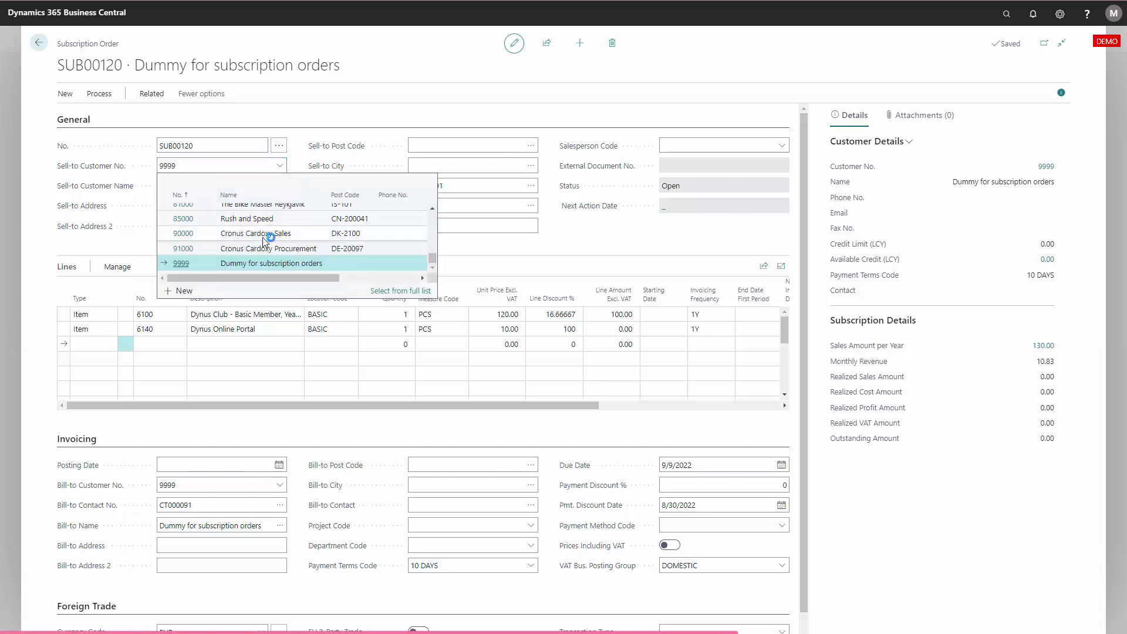
scroll(263, 237, up, 1)
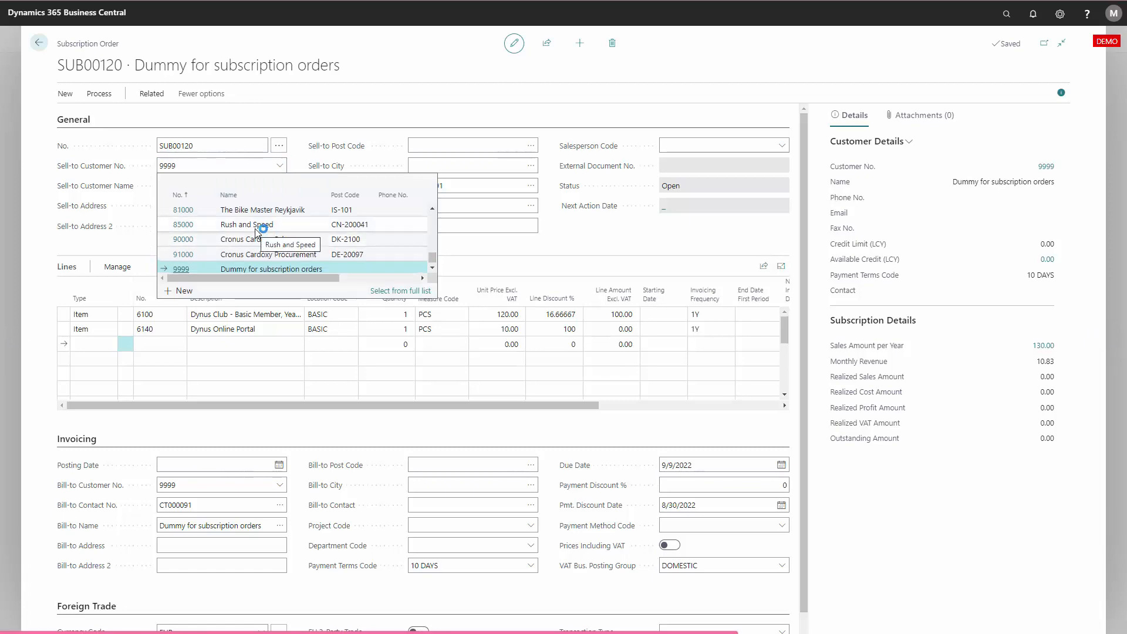
click(256, 226)
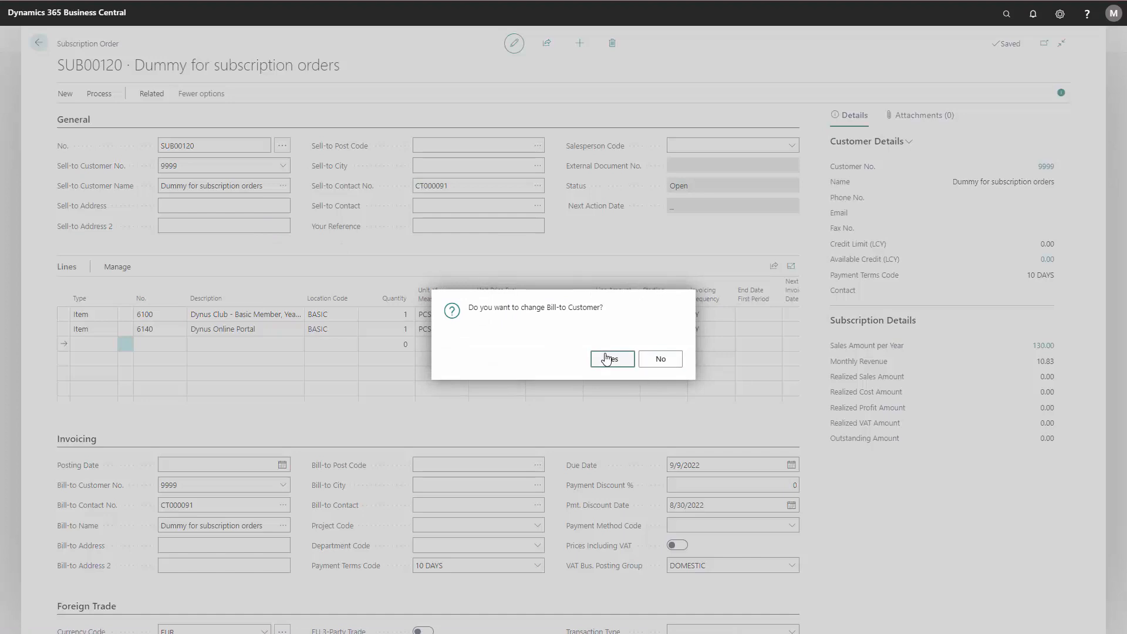
click(607, 359)
click(607, 370)
click(607, 357)
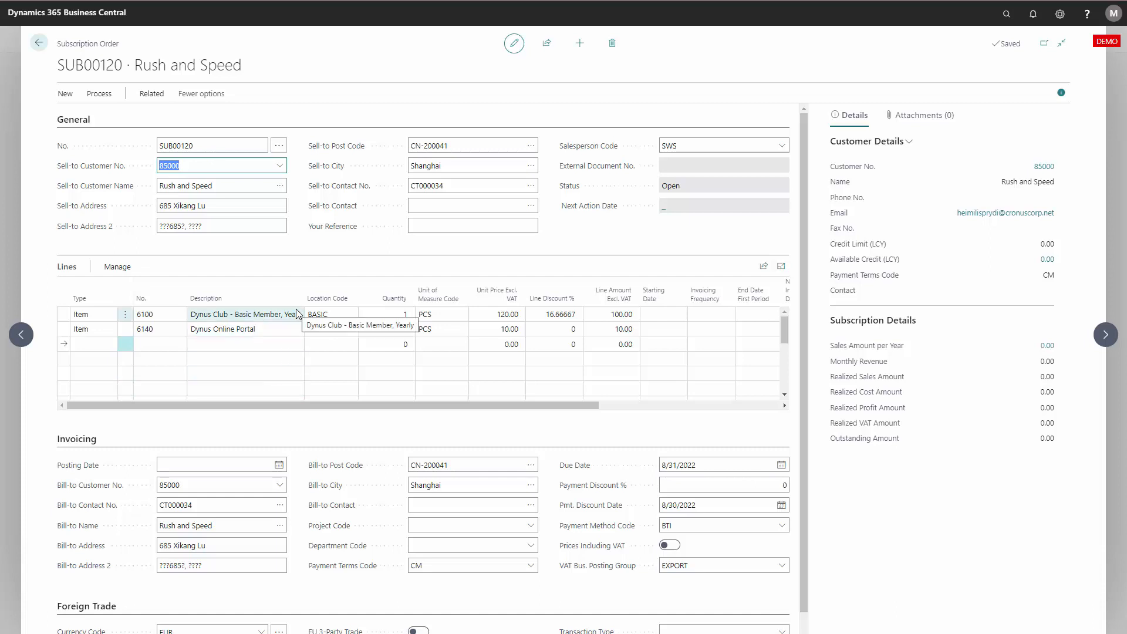
- Set the line discount of the Dynus Online Portal line to 100%
click(565, 330)
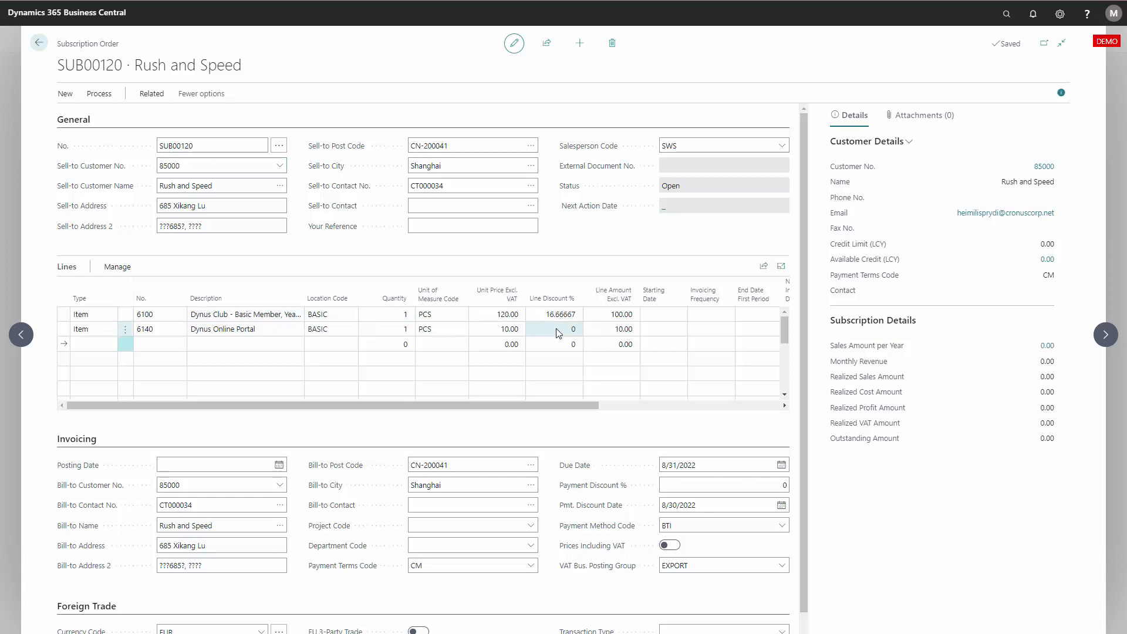
text(100)
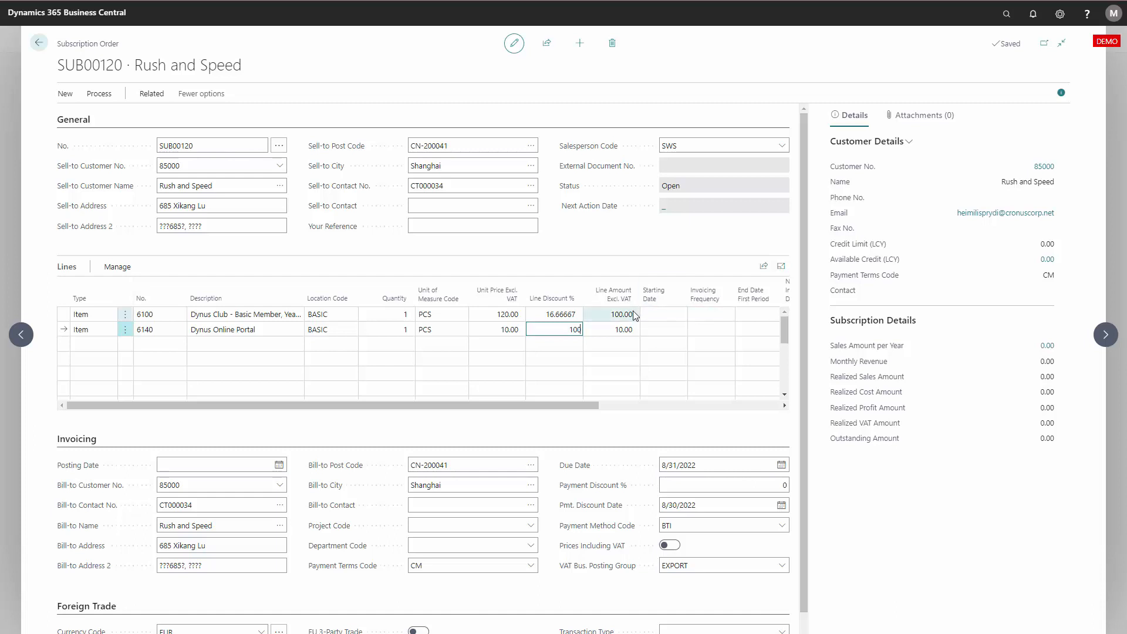
click(624, 330)
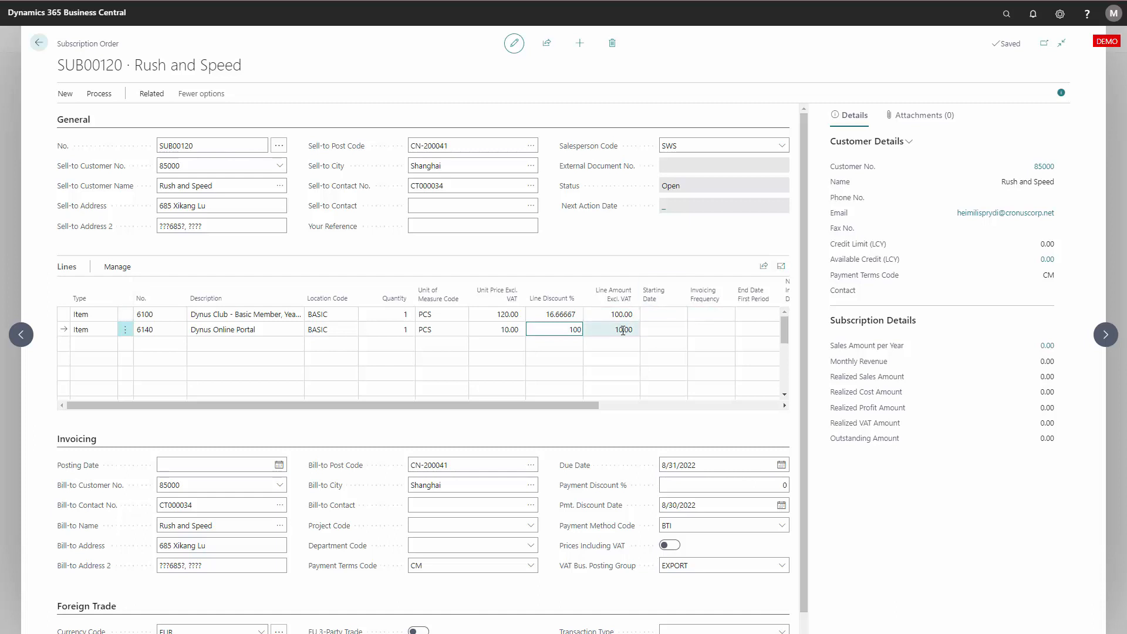
- Set the starting date of both subscription lines to 8/1/2022
click(658, 319)
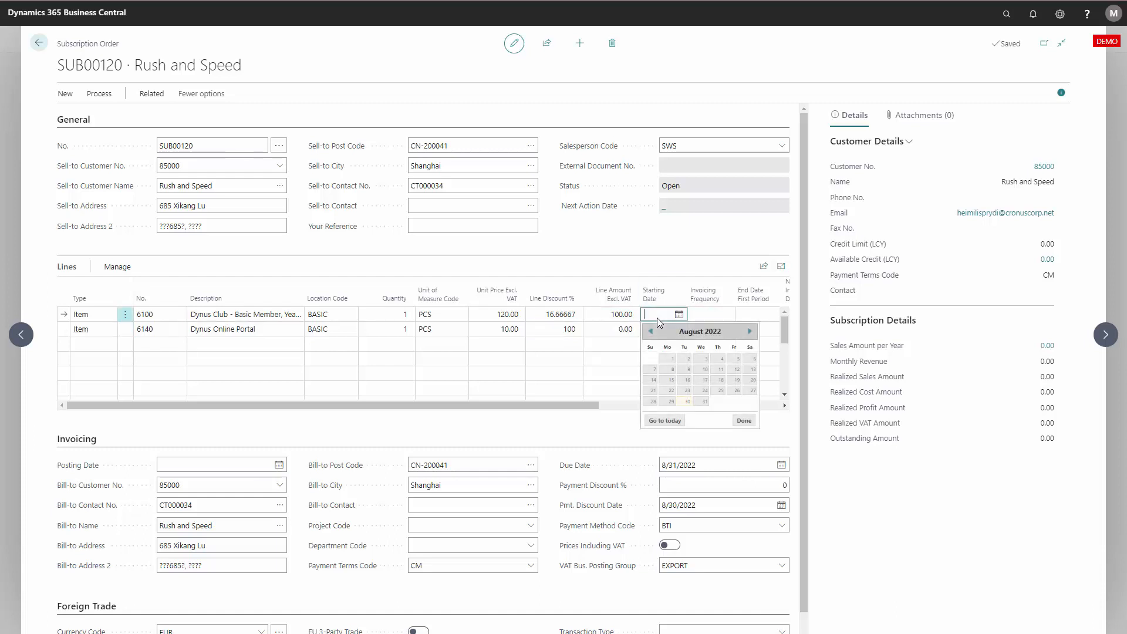
click(673, 360)
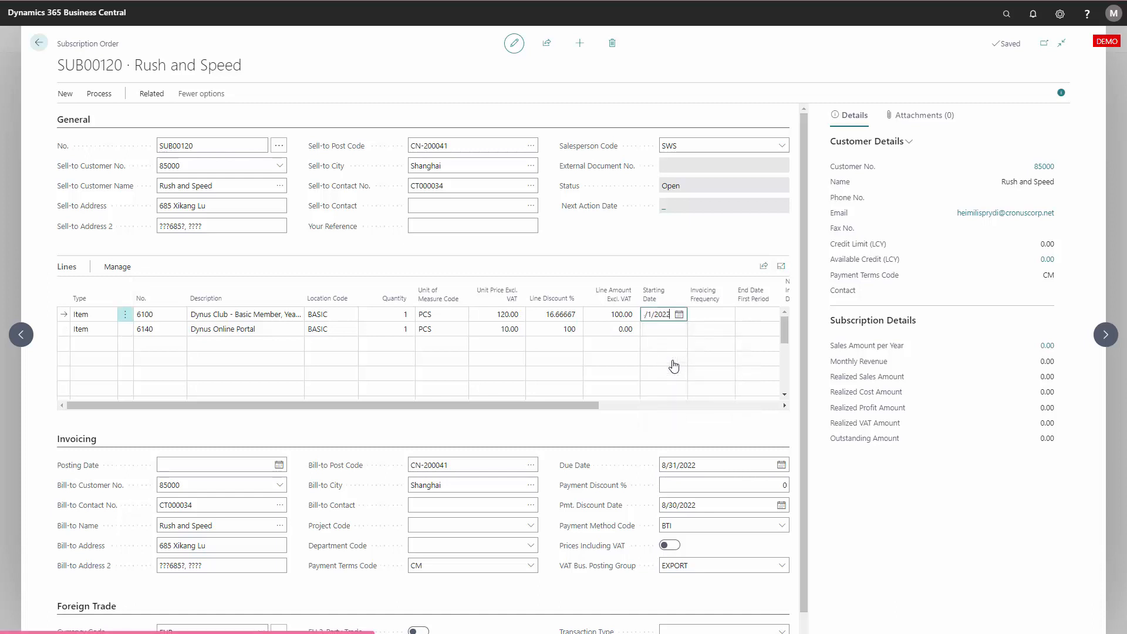
click(662, 329)
click(668, 374)
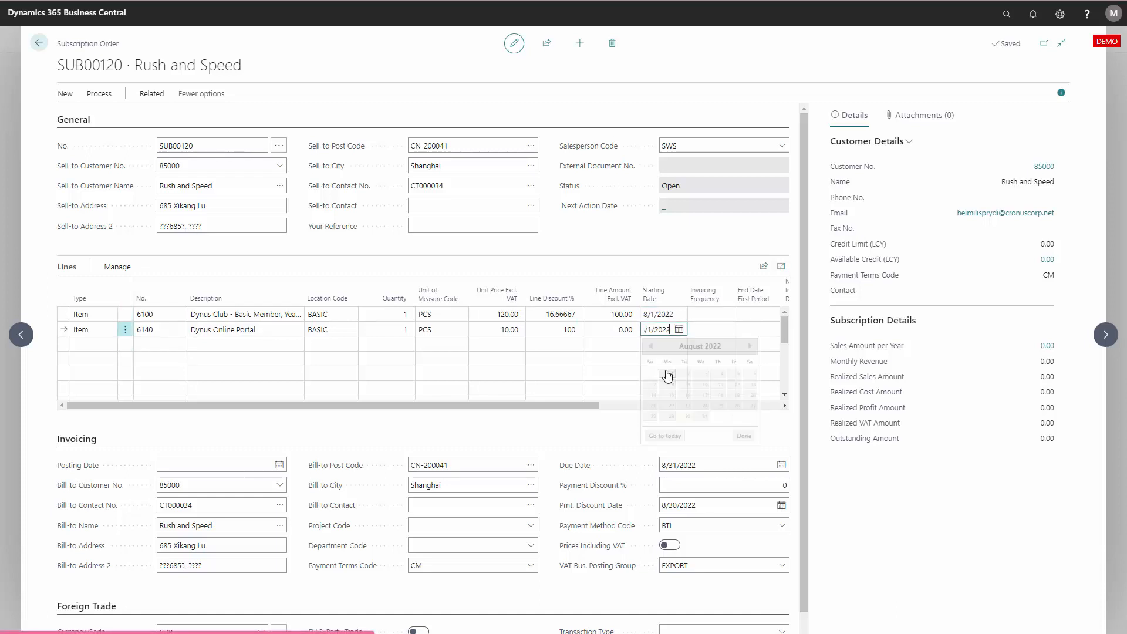
- Set the invoicing frequency of both subscription lines to 1Y
click(712, 315)
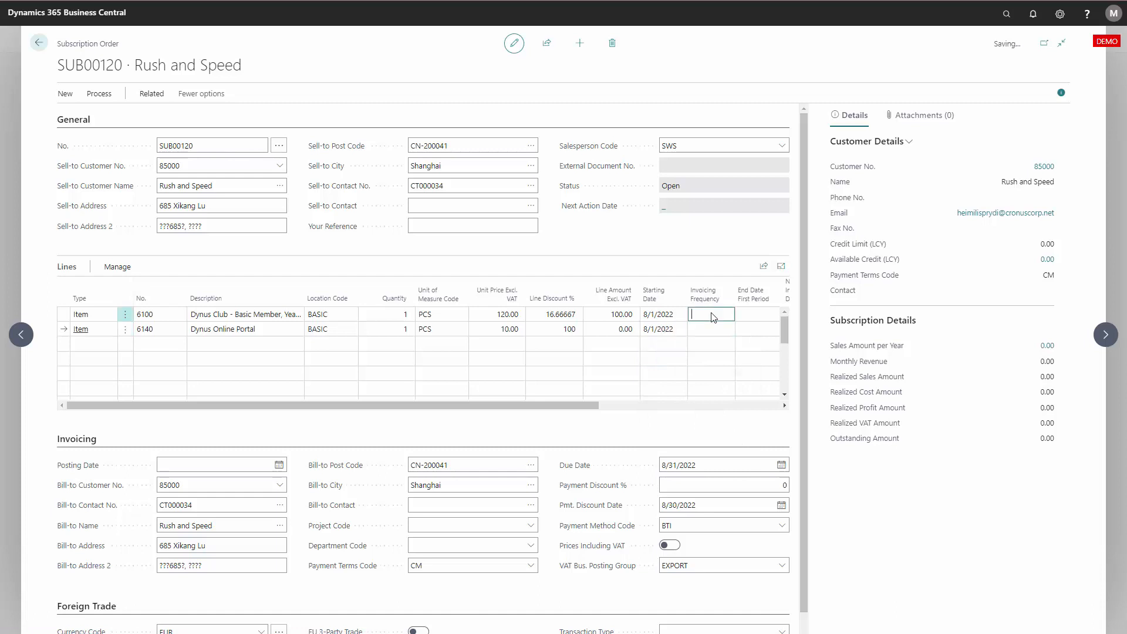
text(1y)
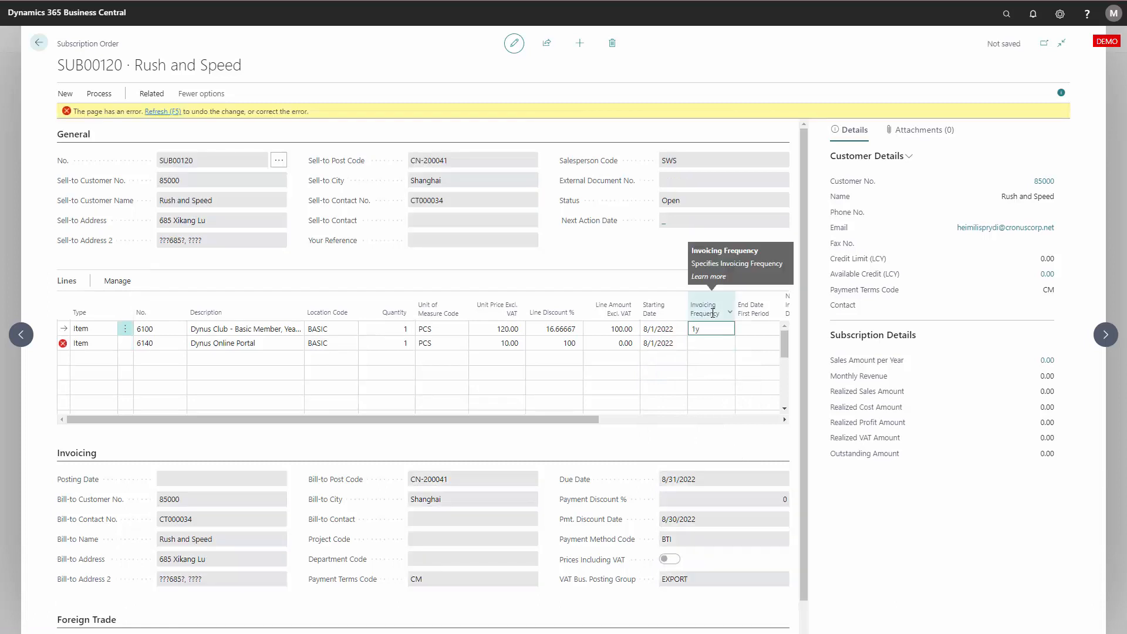
click(707, 346)
text(1)
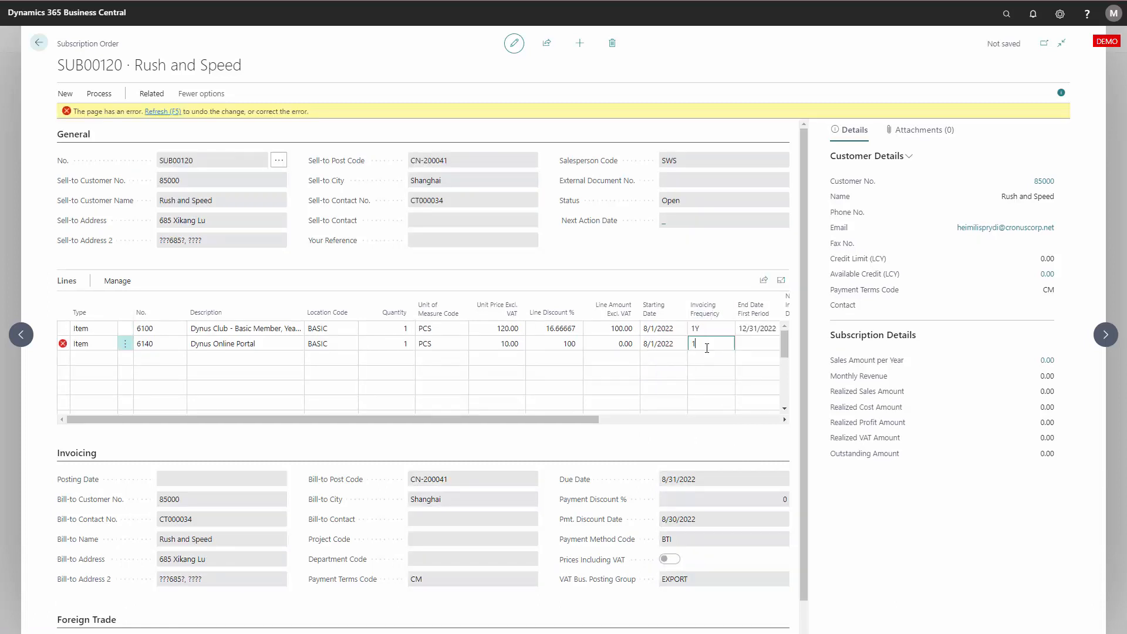
text(y)
key(Tab)
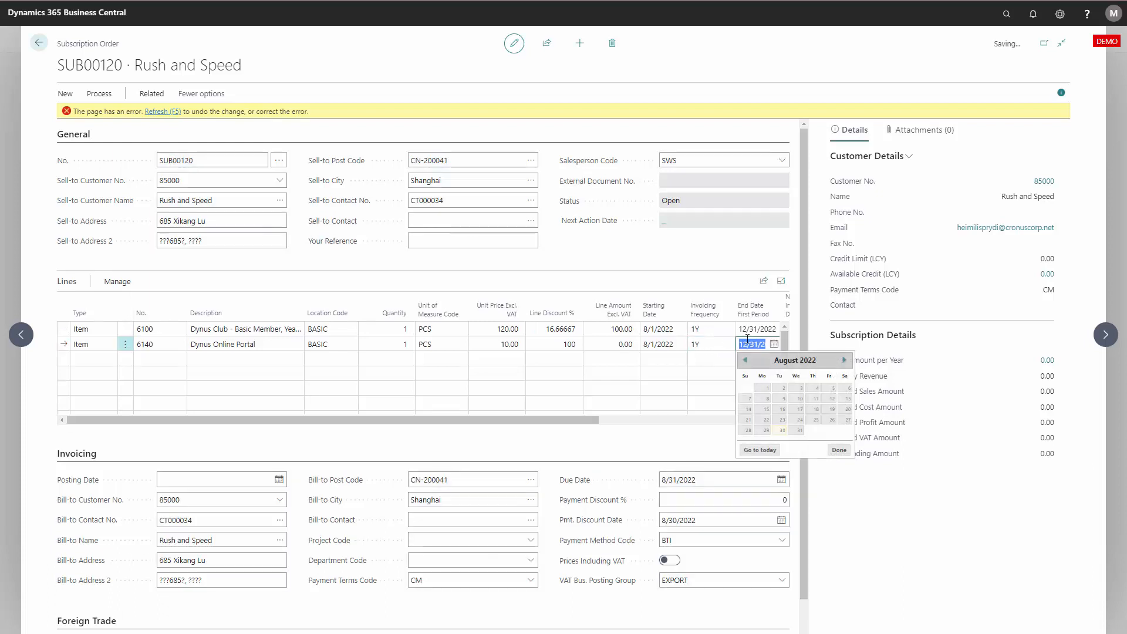
- Set the next invoicing date of both subscription lines to 8/1/2022
drag(585, 405, 743, 411)
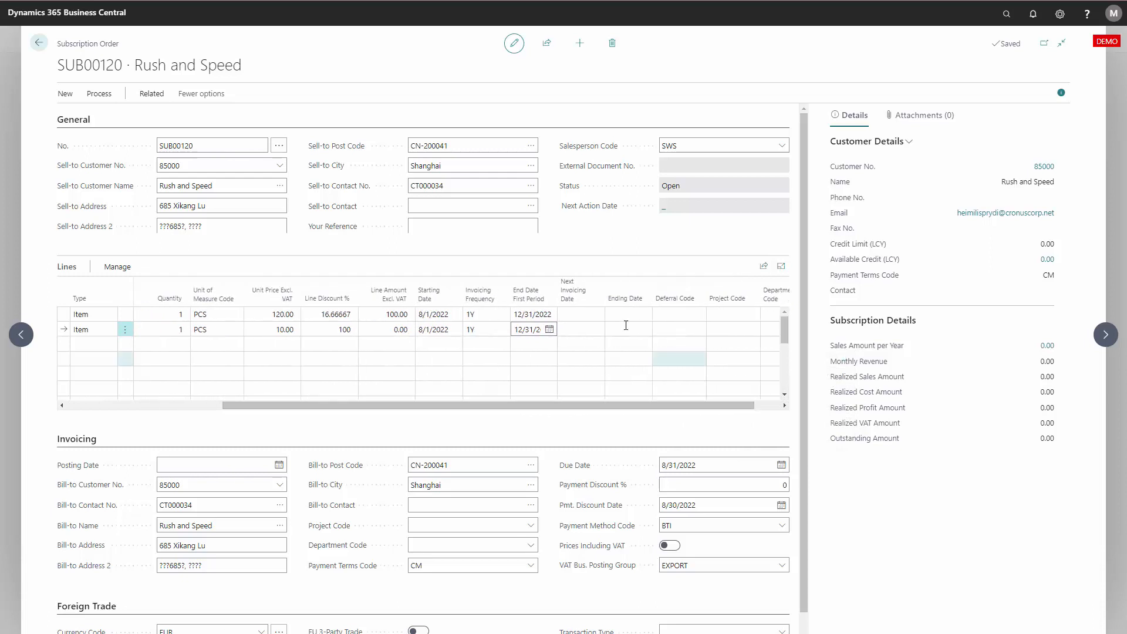
click(588, 317)
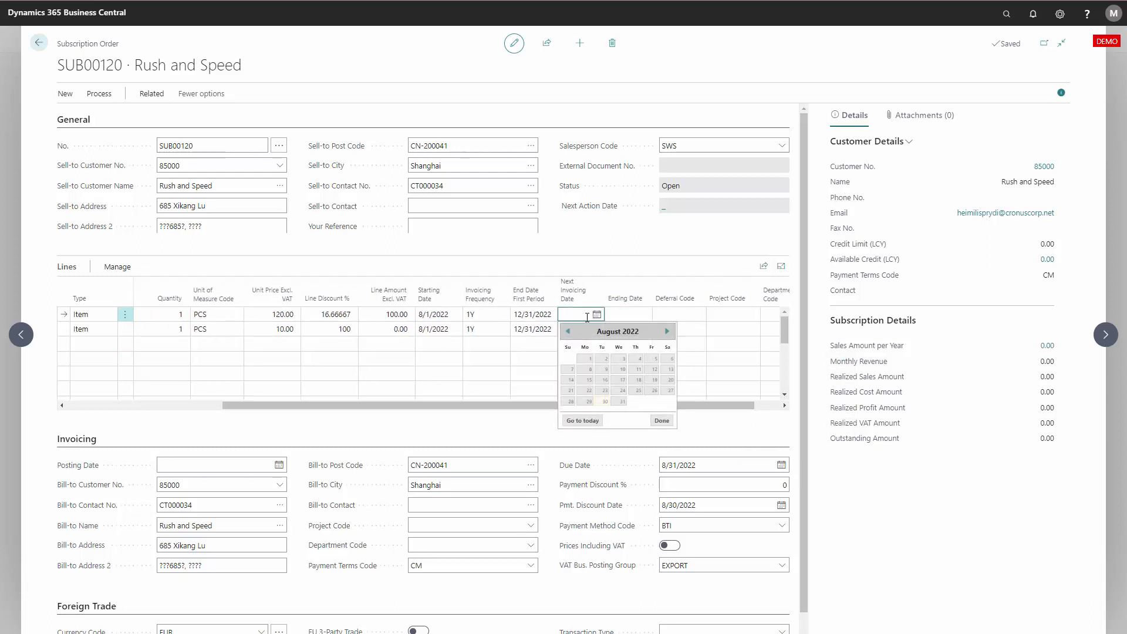
click(589, 359)
click(570, 327)
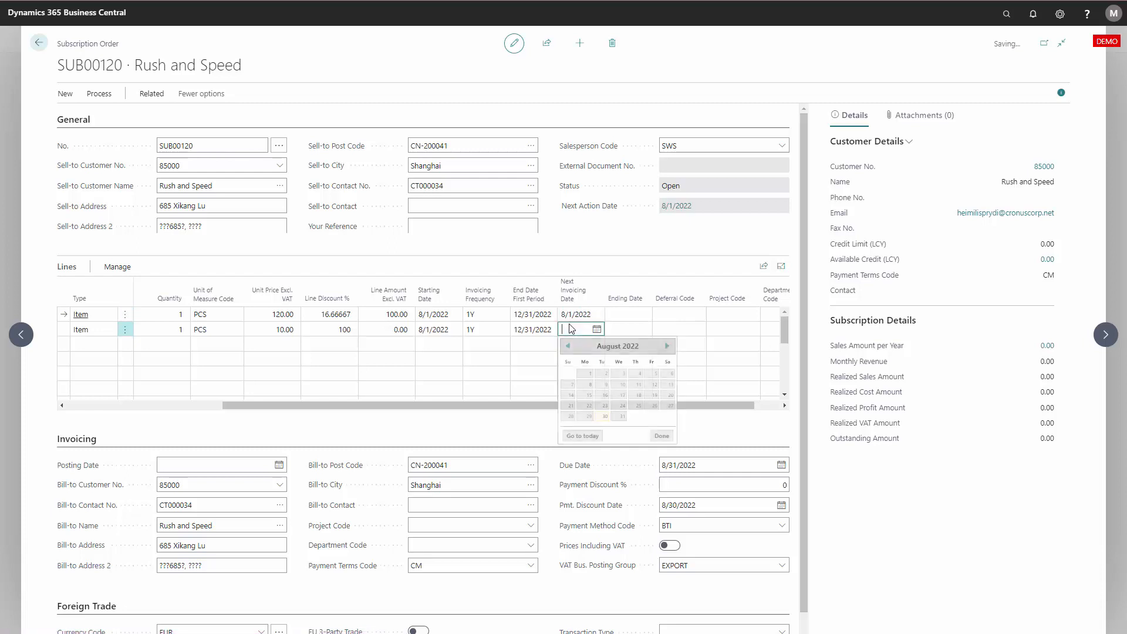
click(586, 375)
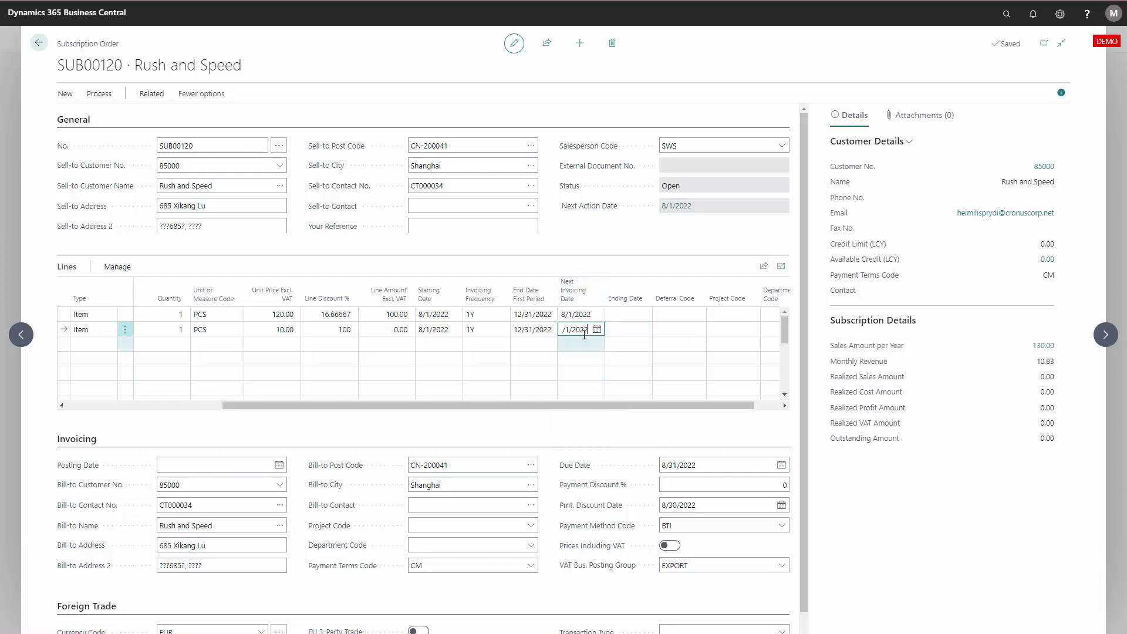
- Set the ending date of both subscription lines to 7/31/2023
click(623, 318)
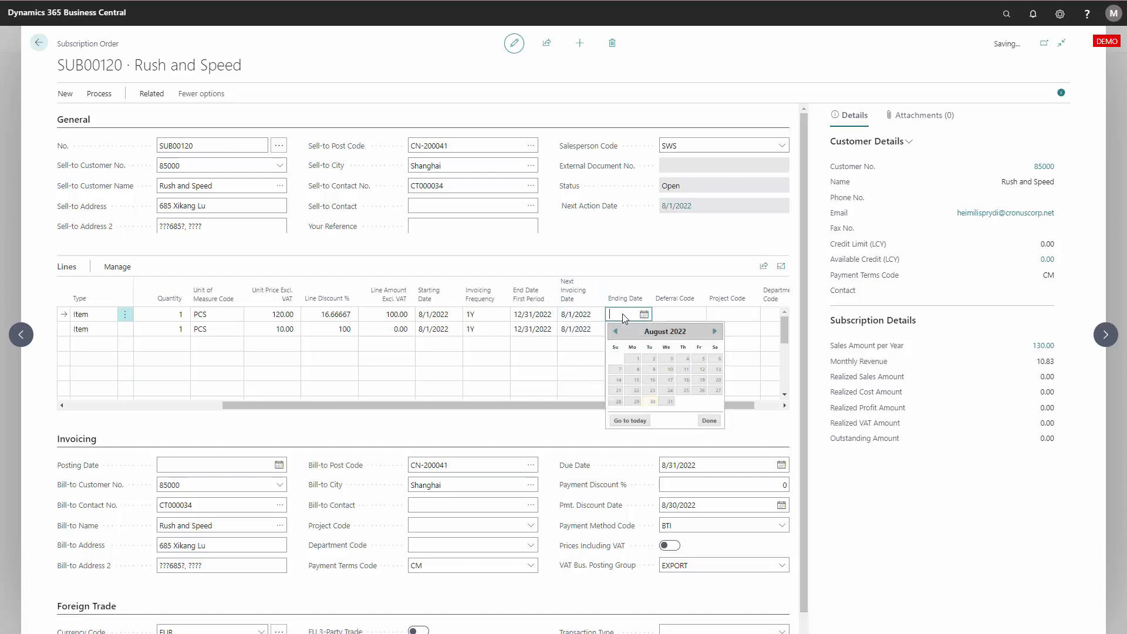
text(7)
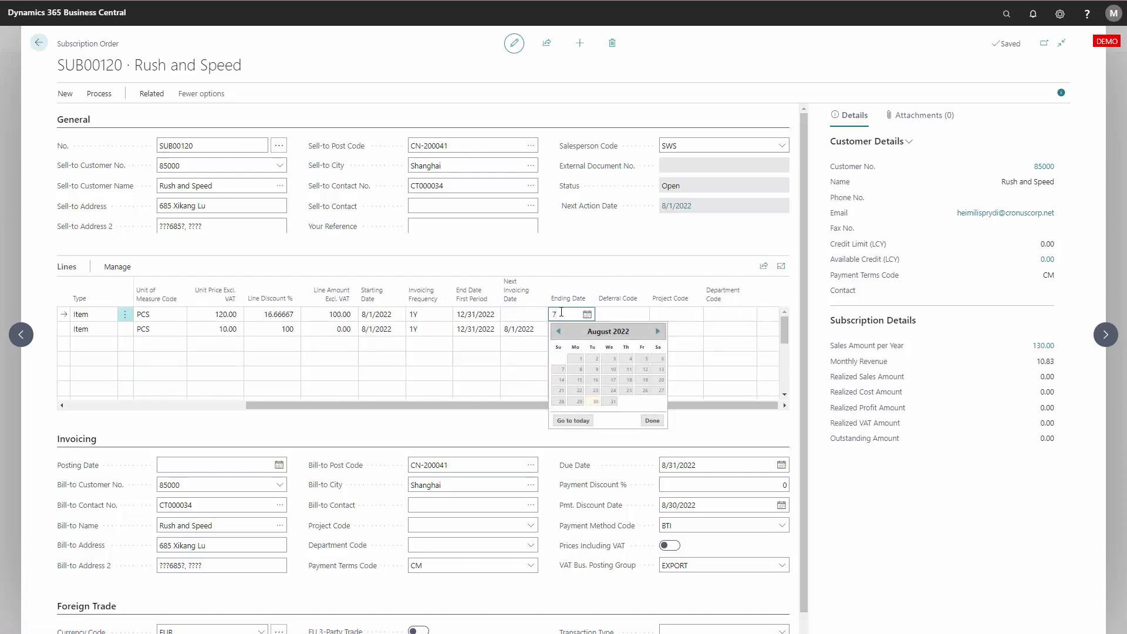
text(/1/23)
key(Tab)
click(566, 333)
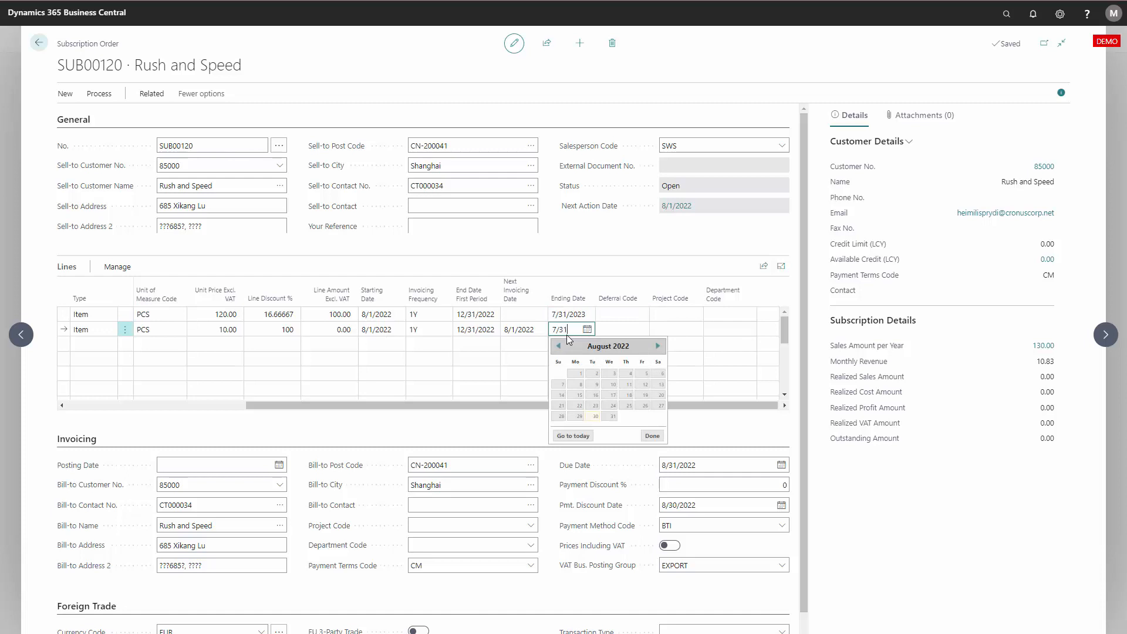
text(7/31)
key(Tab)
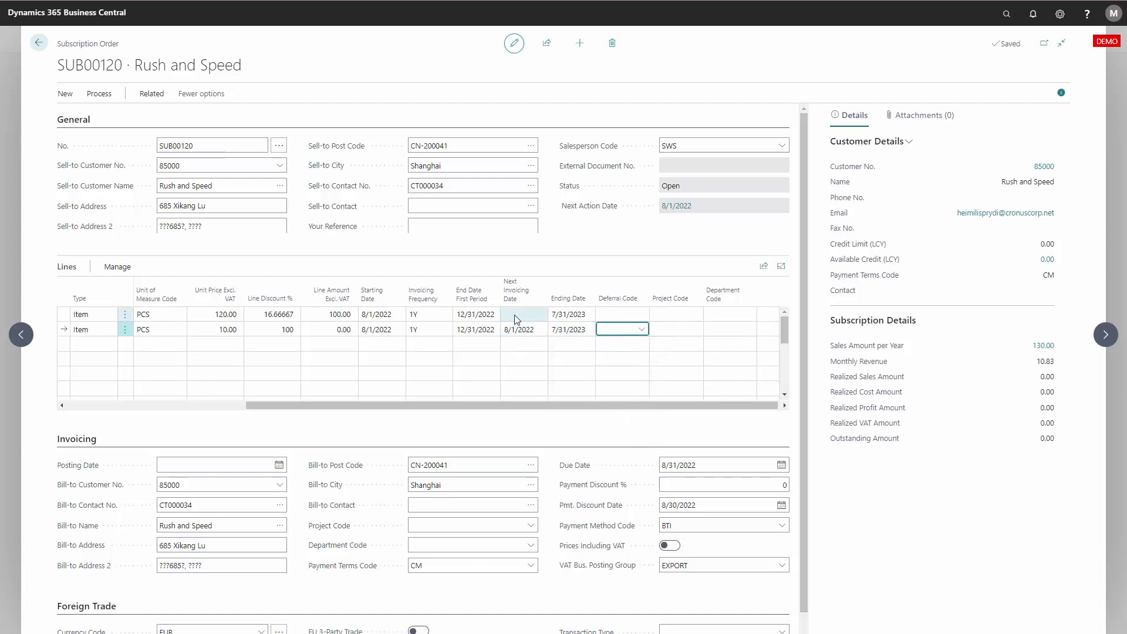
- Re-enter 8/1/2022 as the first line's next invoicing date and assign deferral code SALE 12M to both subscription lines
click(514, 315)
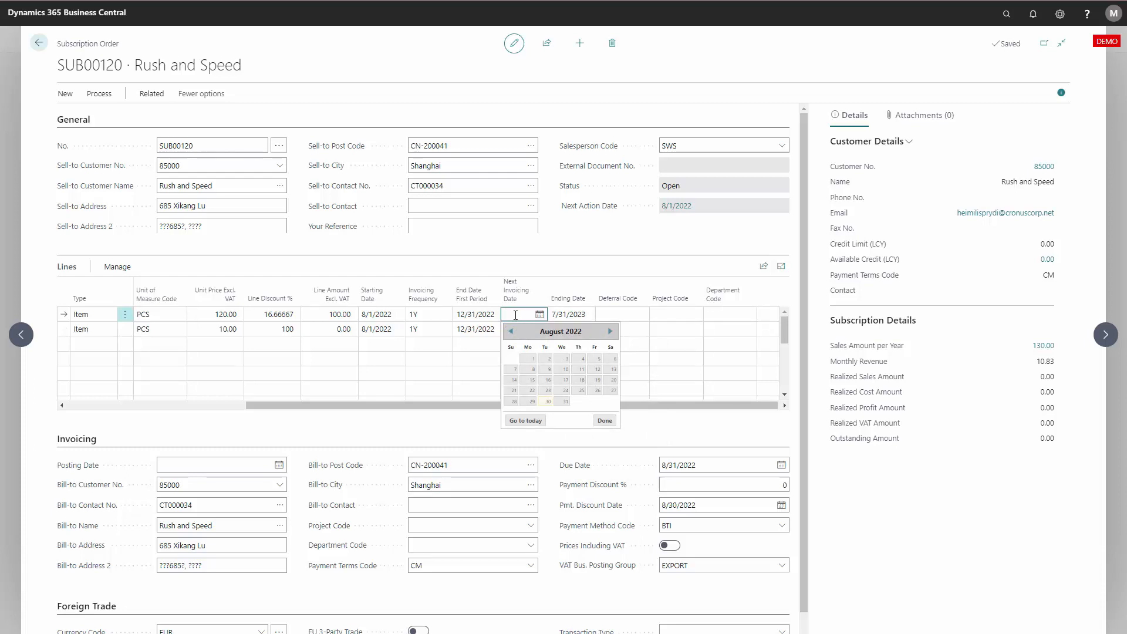
click(533, 358)
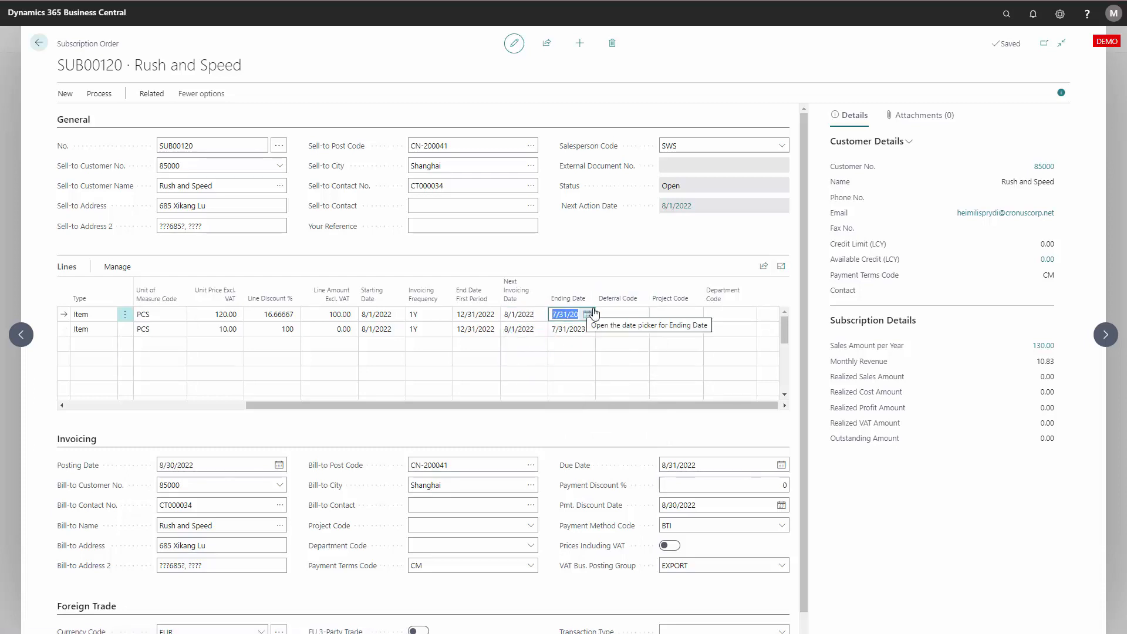
click(616, 315)
click(641, 315)
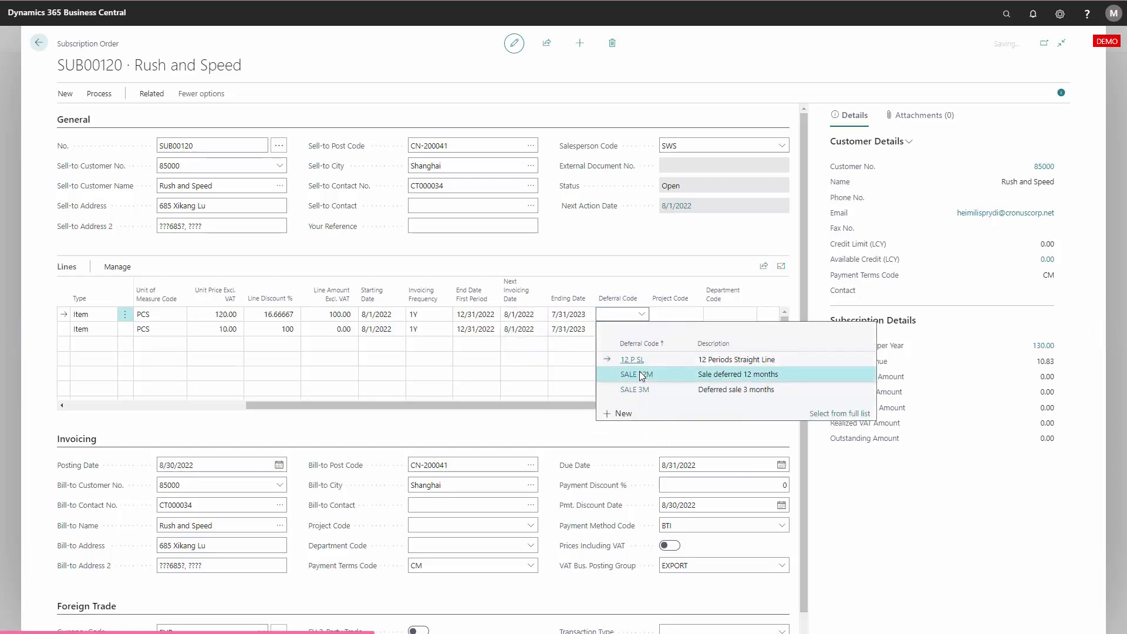
click(641, 375)
click(612, 329)
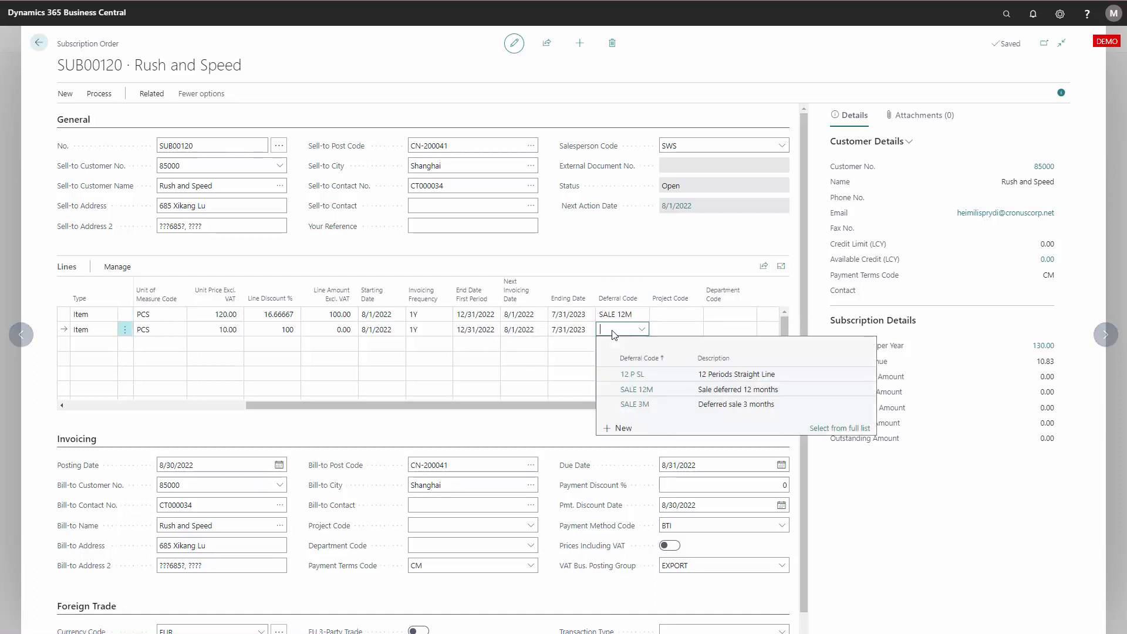
click(644, 390)
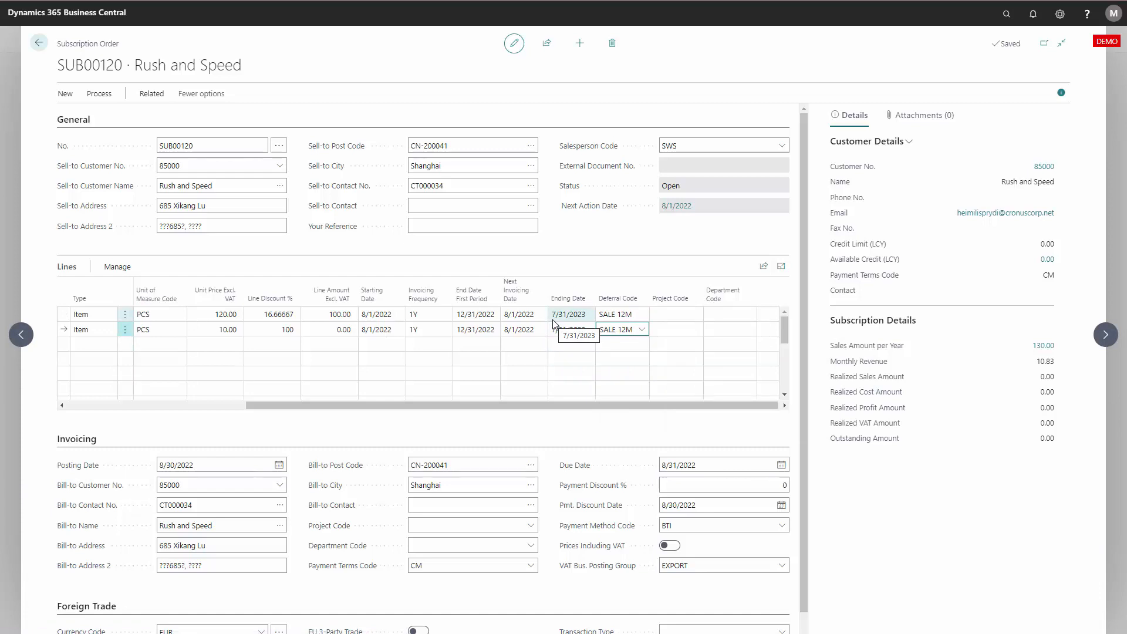
- Leave the project code empty, close the subscription order and return to the subscription list
click(668, 329)
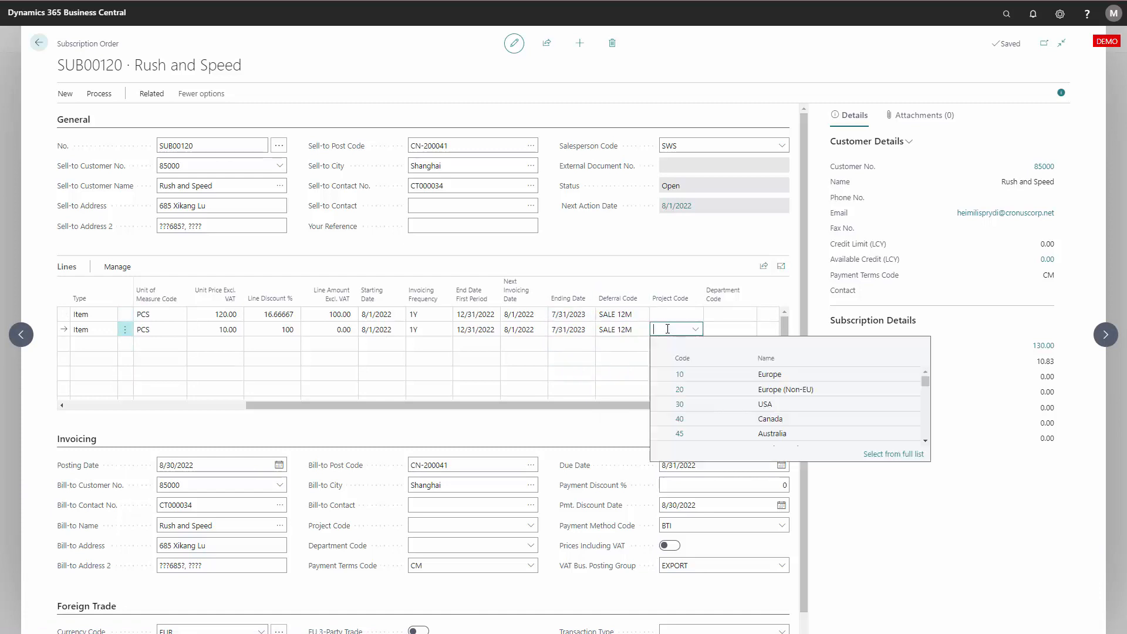
click(633, 249)
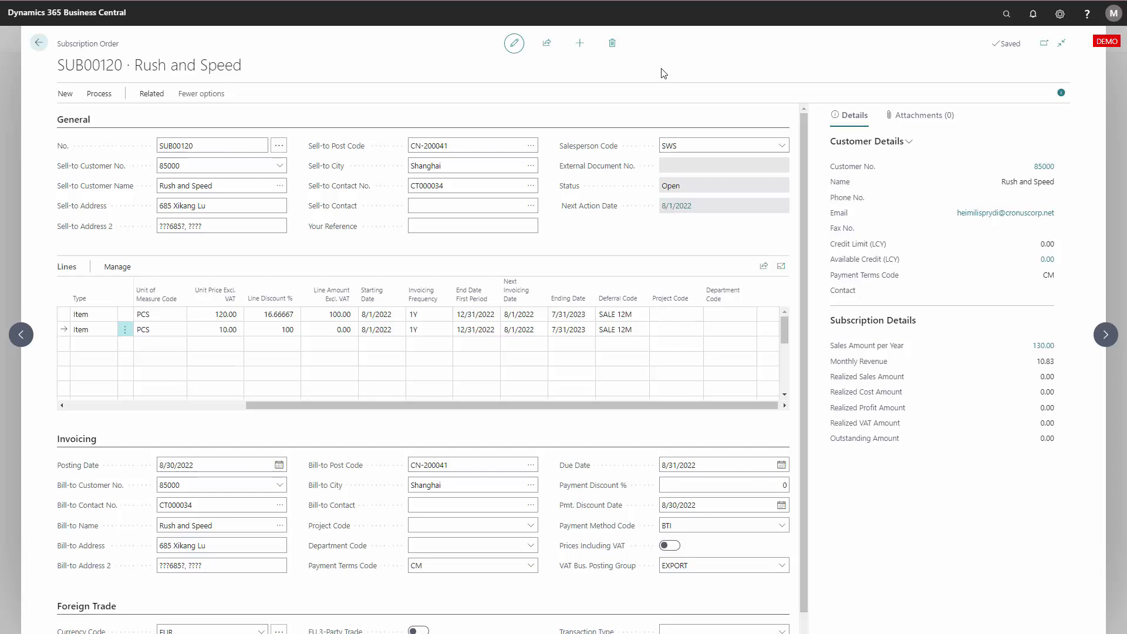
key(Escape)
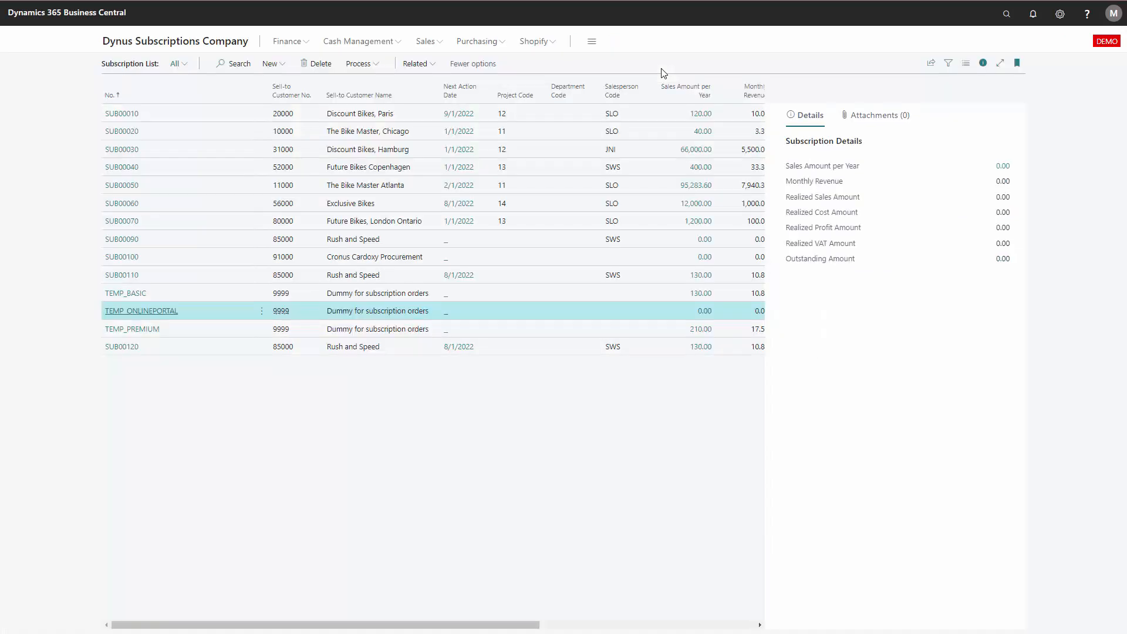